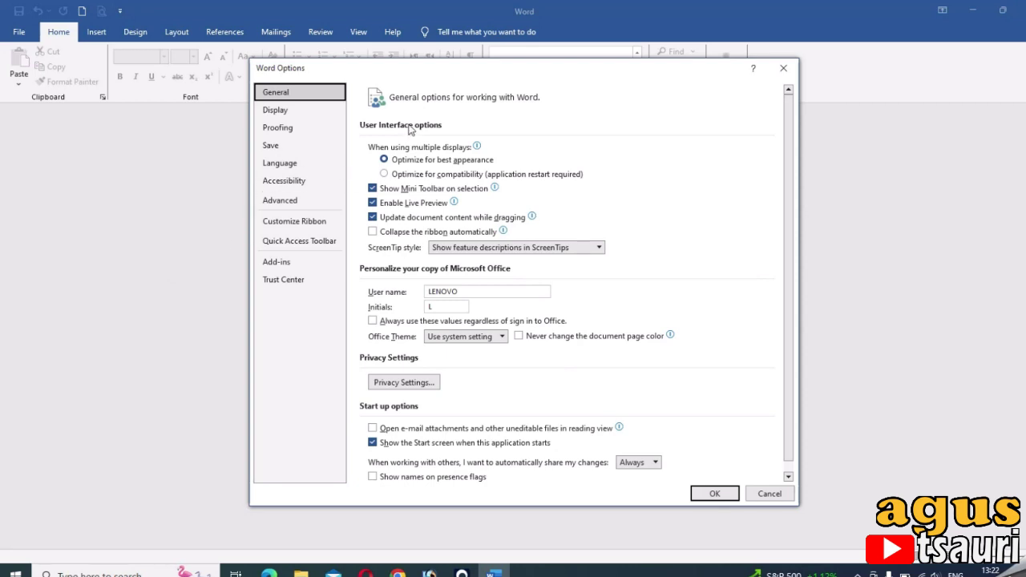
# Step: Look through the General, Display and Advanced pages of the program options, and close them without applying anything
pyautogui.click(372, 204)
pyautogui.click(372, 189)
pyautogui.click(299, 111)
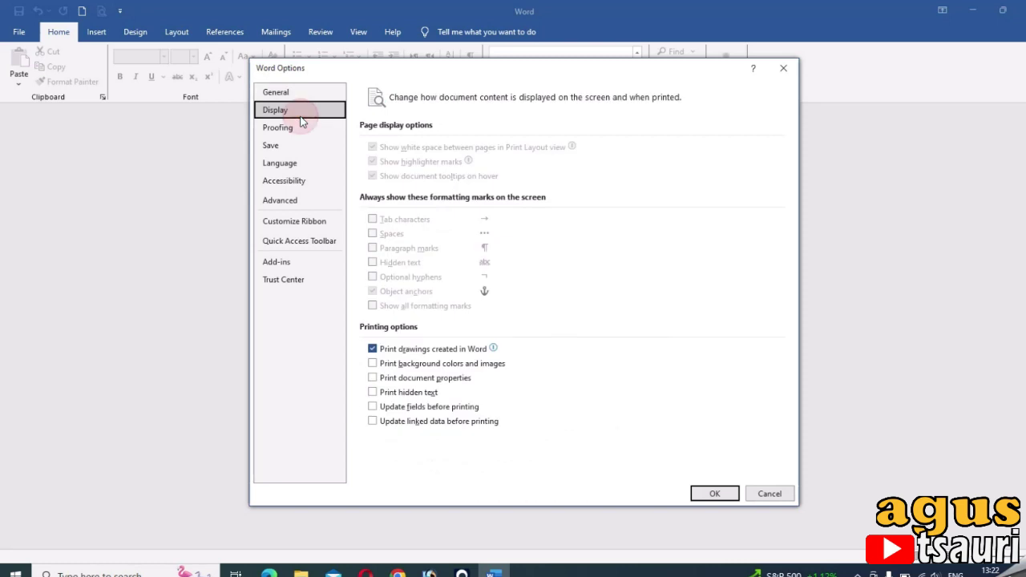
pyautogui.click(281, 205)
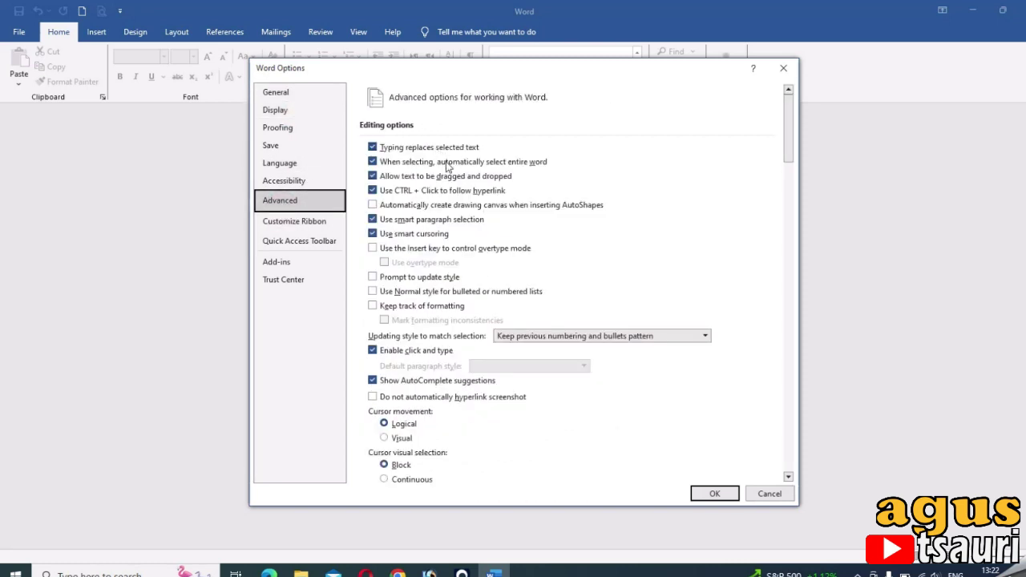
pyautogui.click(784, 68)
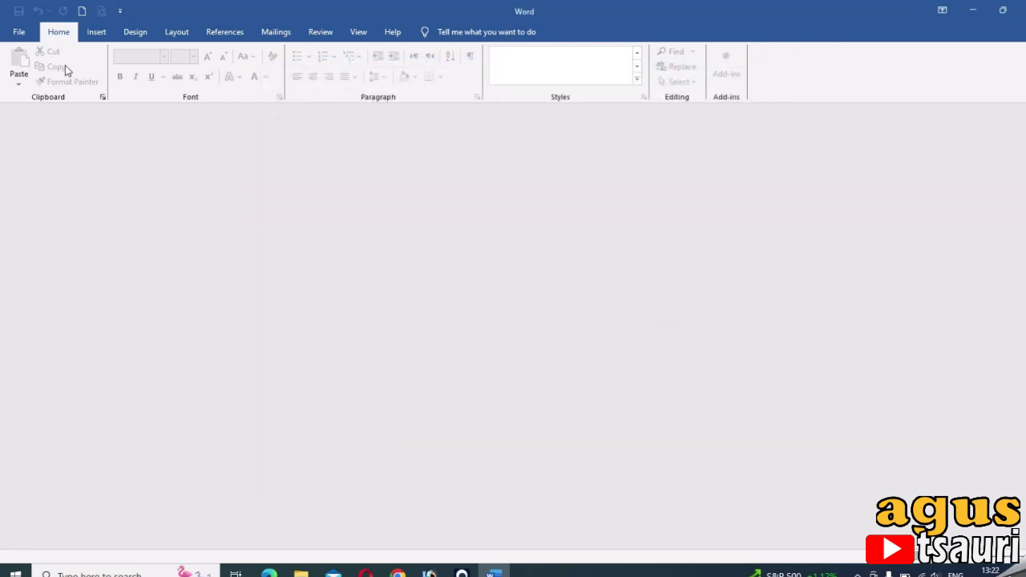
# Step: Create a new blank document and bring up the Show document content settings in the Advanced options
pyautogui.click(81, 11)
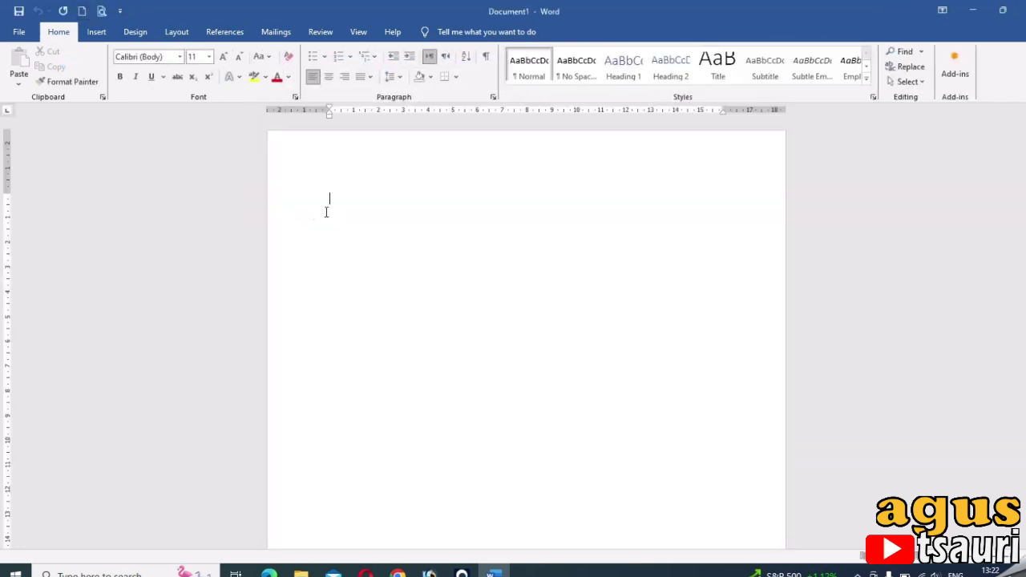
pyautogui.click(12, 35)
pyautogui.click(40, 548)
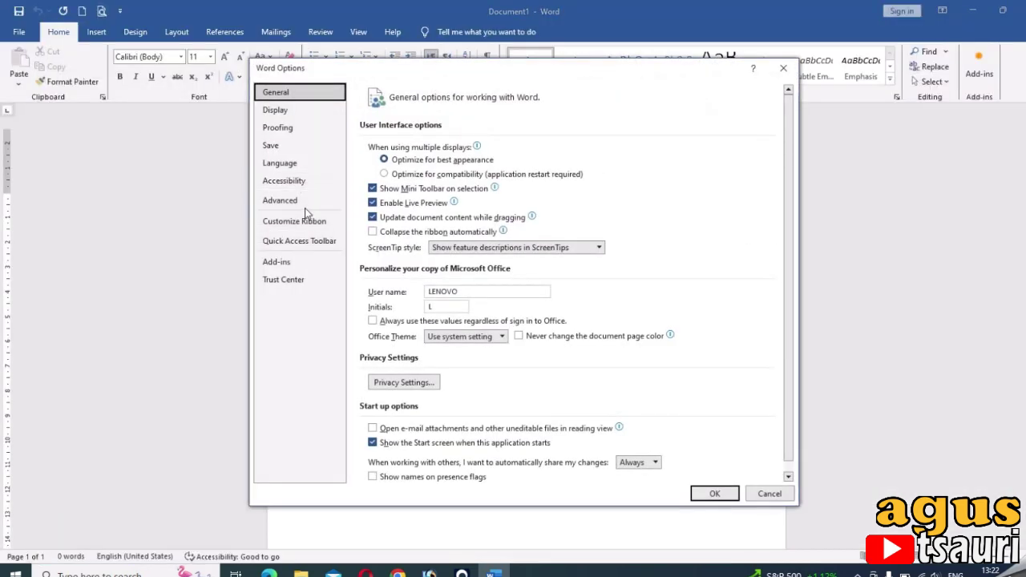
pyautogui.click(289, 201)
pyautogui.scroll(-2, 451, 260)
pyautogui.scroll(-5, 451, 261)
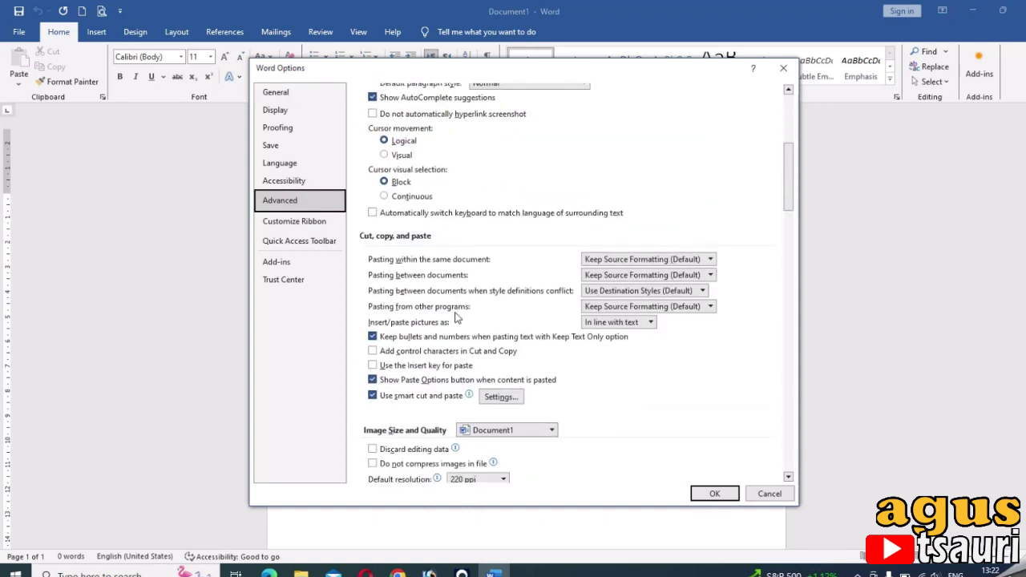
pyautogui.scroll(-5, 457, 319)
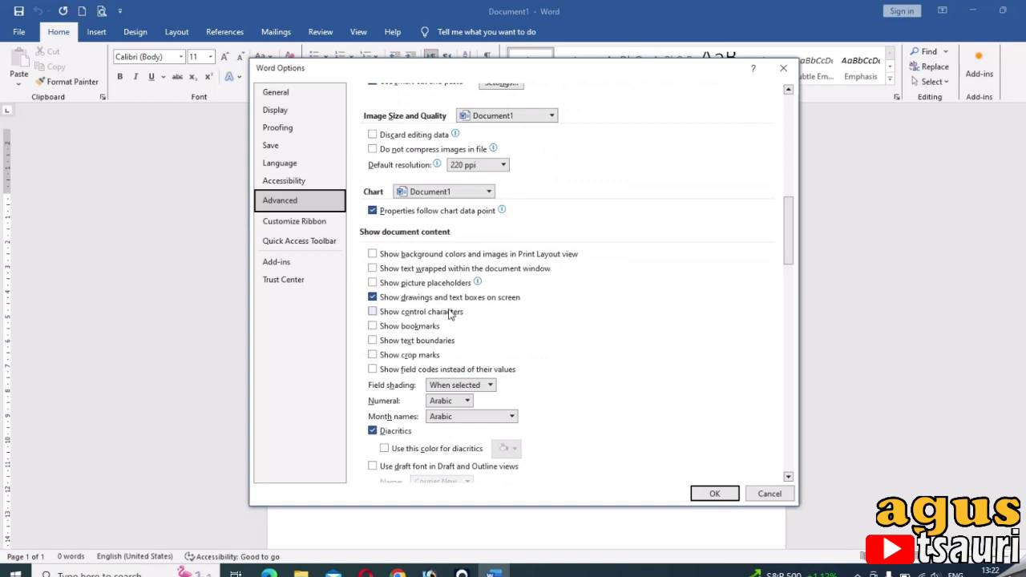
# Step: Enable Show text boundaries, leave Show bookmarks off, and apply the options
pyautogui.moveTo(681, 74); pyautogui.dragTo(872, 159)
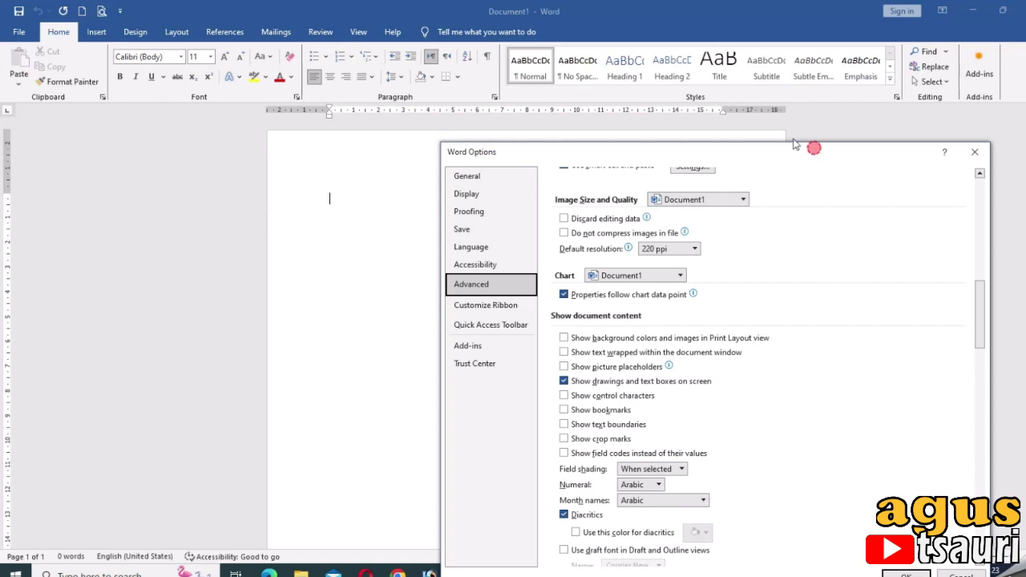
pyautogui.moveTo(801, 144); pyautogui.dragTo(677, 65)
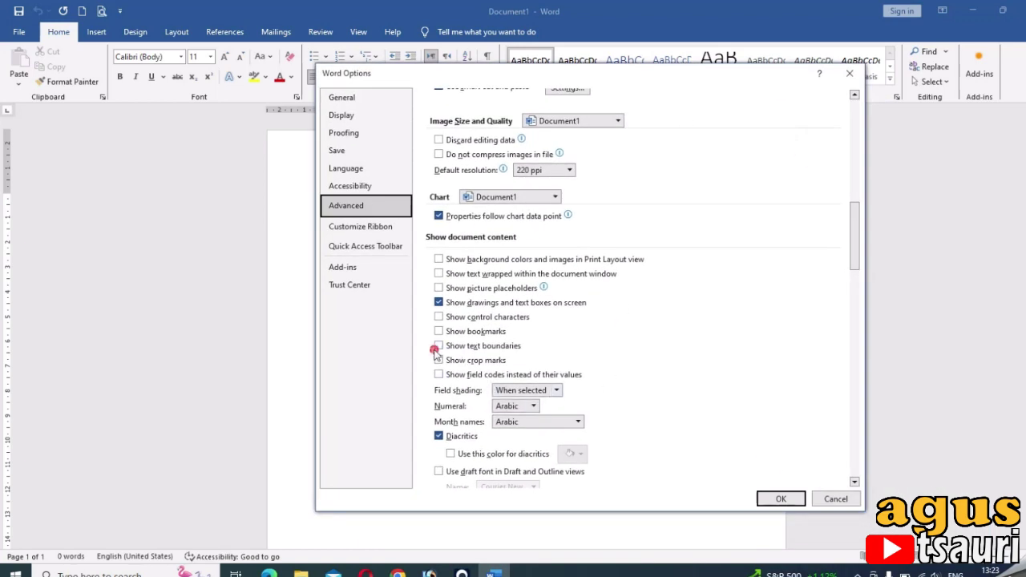
pyautogui.click(441, 333)
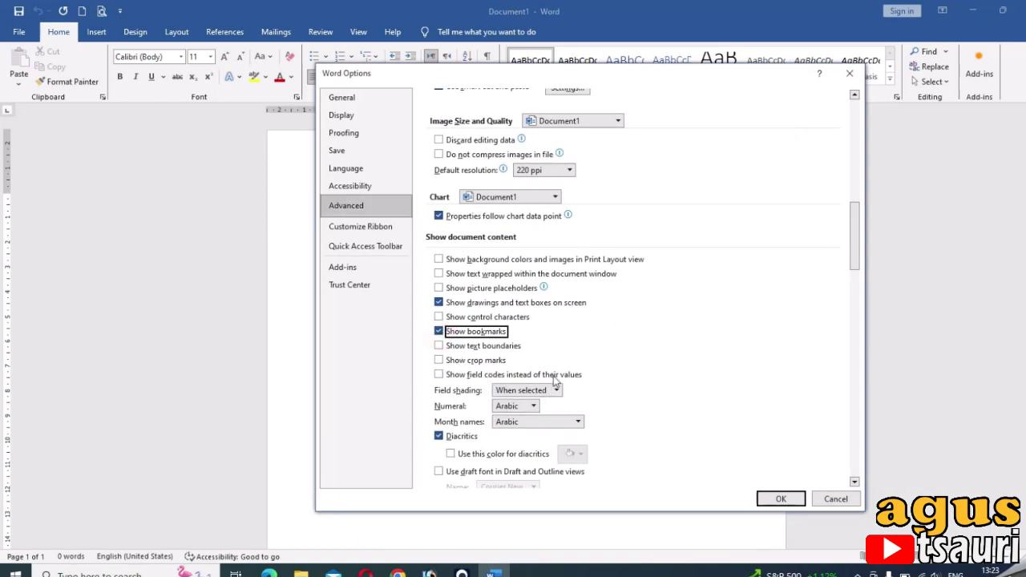
pyautogui.click(439, 331)
pyautogui.click(439, 346)
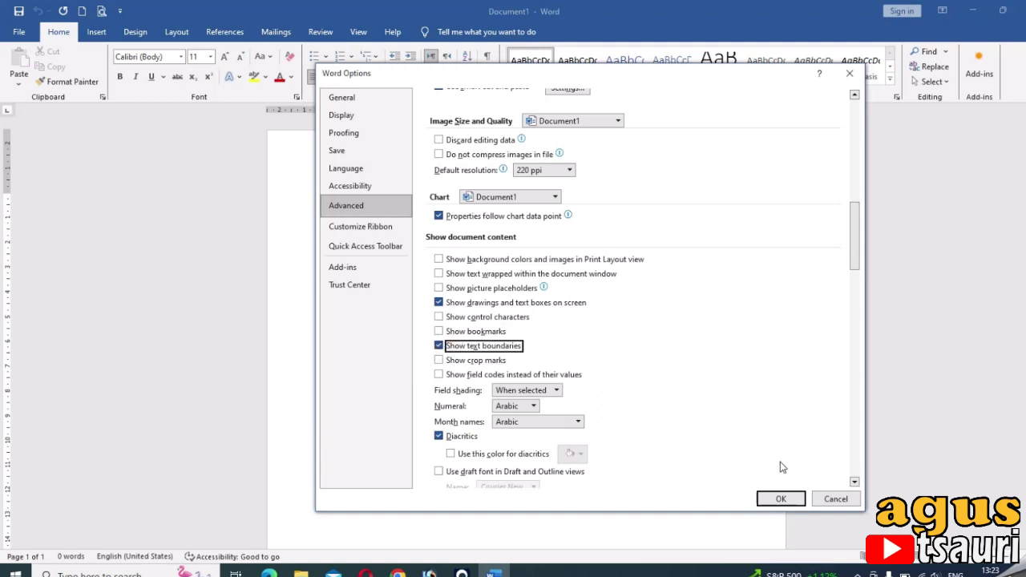
pyautogui.click(782, 498)
# Step: Check the page margins in the Page Setup dialog and close it without changes
pyautogui.click(337, 193)
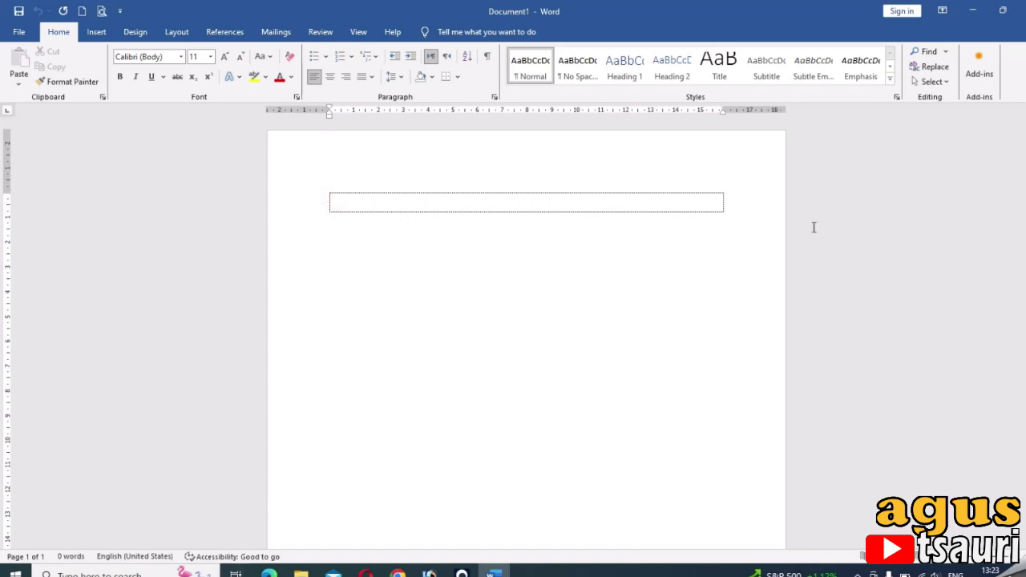
pyautogui.click(299, 110)
pyautogui.click(635, 104)
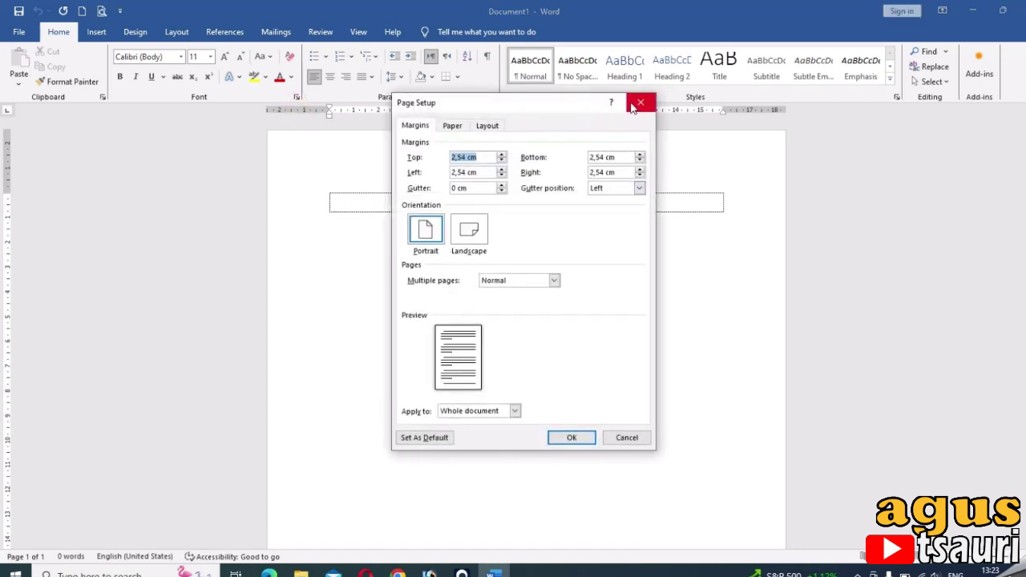
# Step: Disable Show text boundaries under Show document content in the Advanced options
pyautogui.click(19, 32)
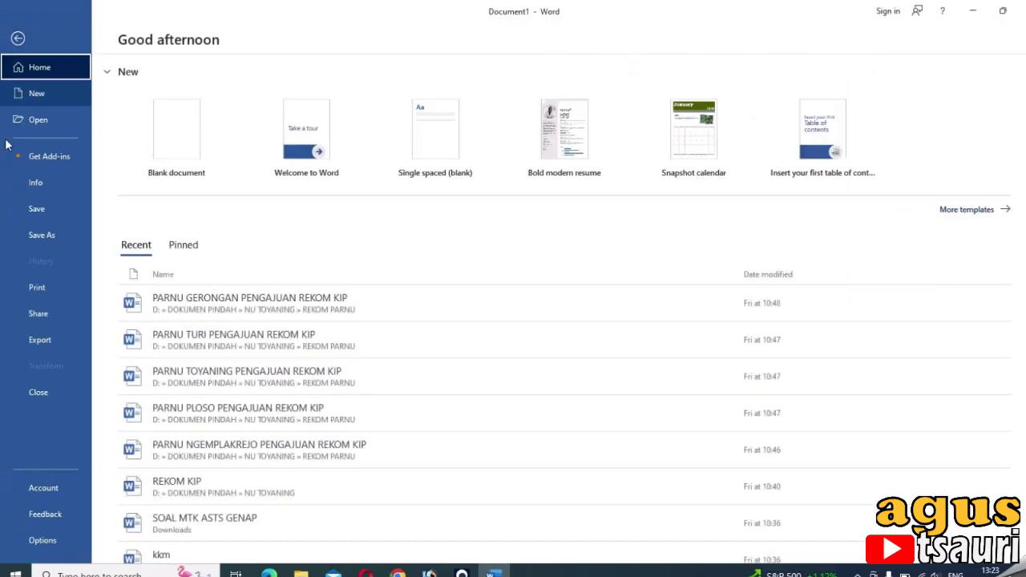
pyautogui.click(43, 541)
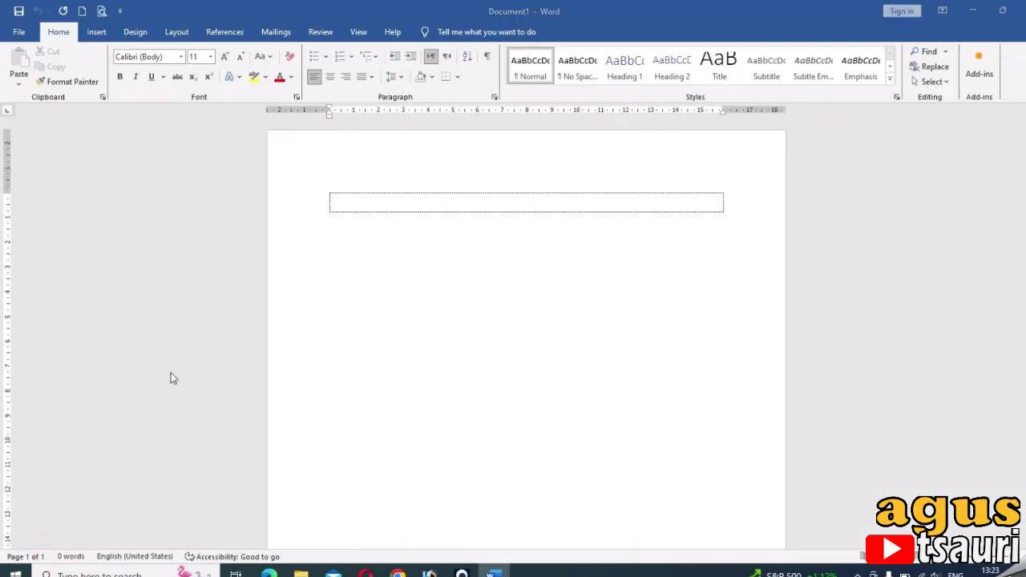
pyautogui.click(278, 201)
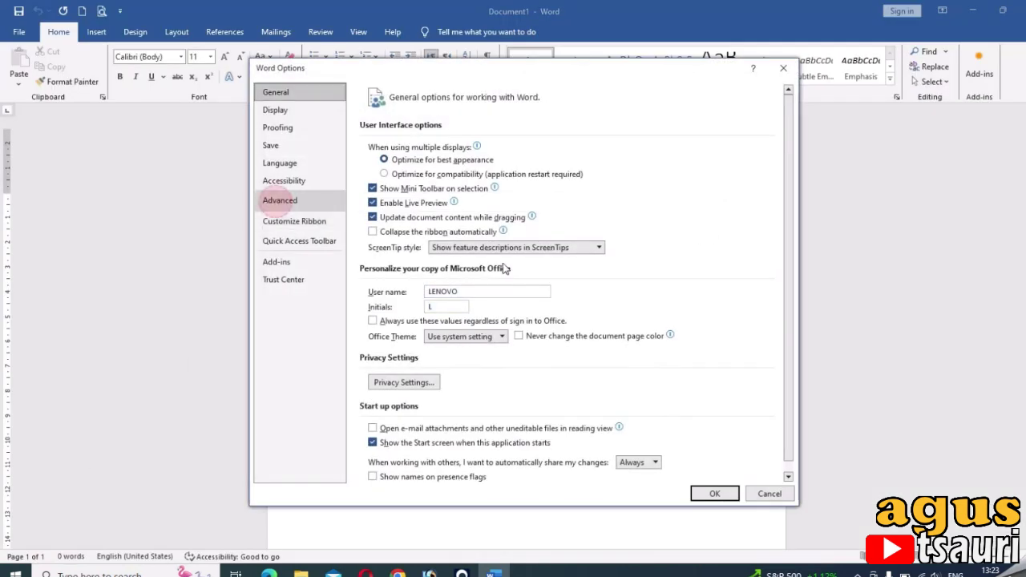
pyautogui.scroll(-15, 471, 336)
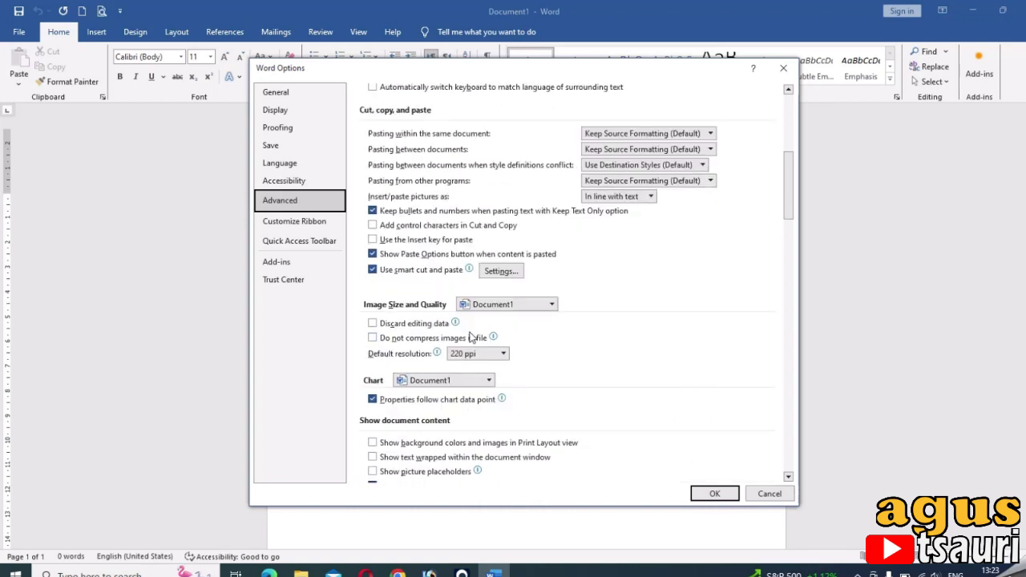
pyautogui.scroll(-3, 471, 337)
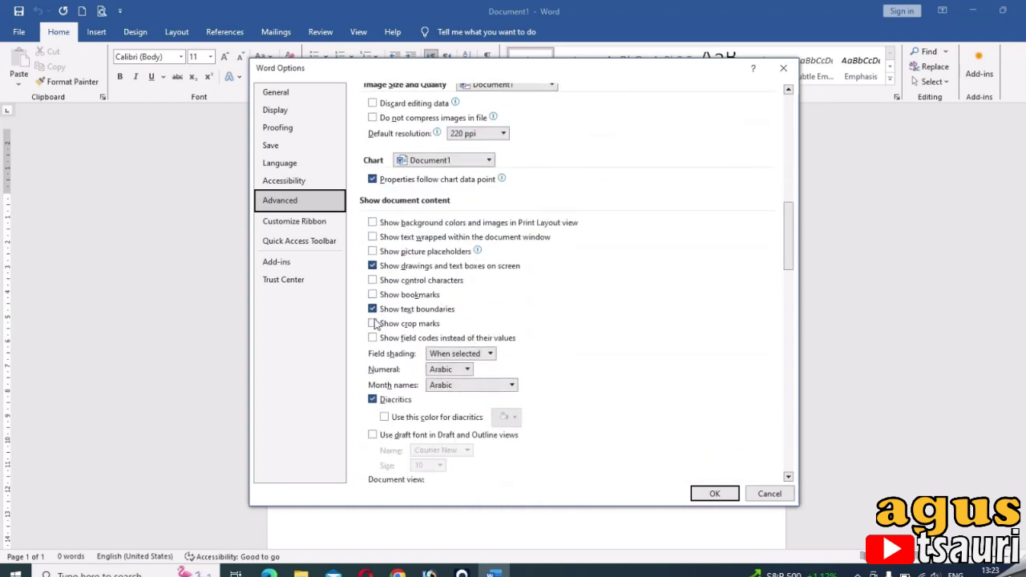
pyautogui.click(373, 308)
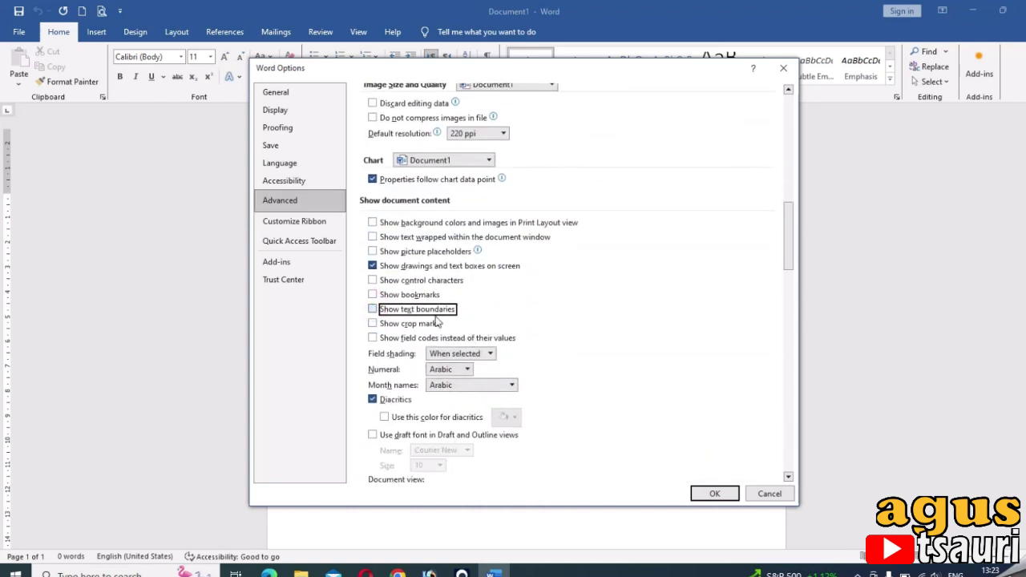
# Step: Check the Numeral setting under Show document content and keep it at Arabic
pyautogui.scroll(-2, 483, 366)
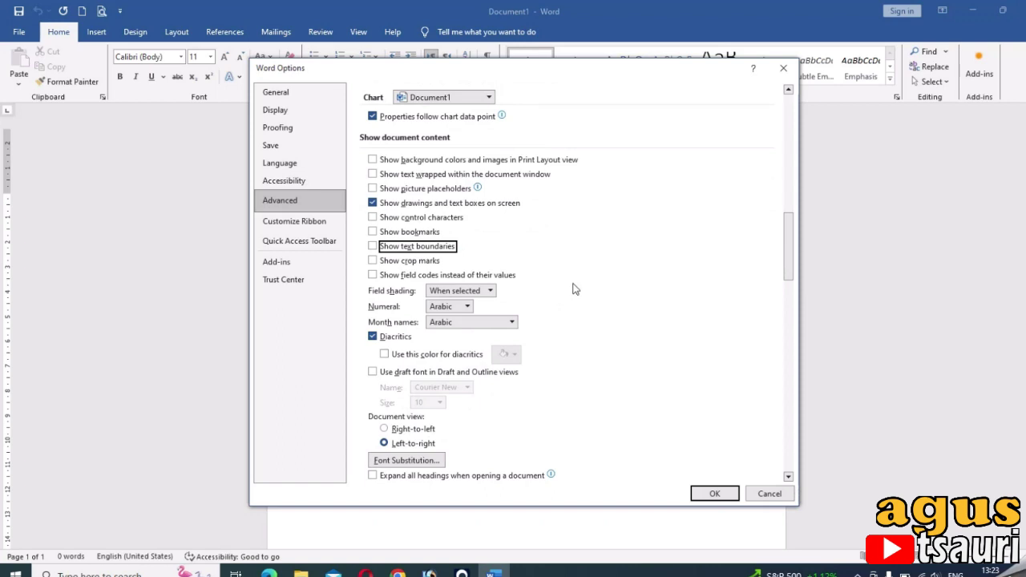
pyautogui.scroll(-2, 556, 325)
pyautogui.click(467, 244)
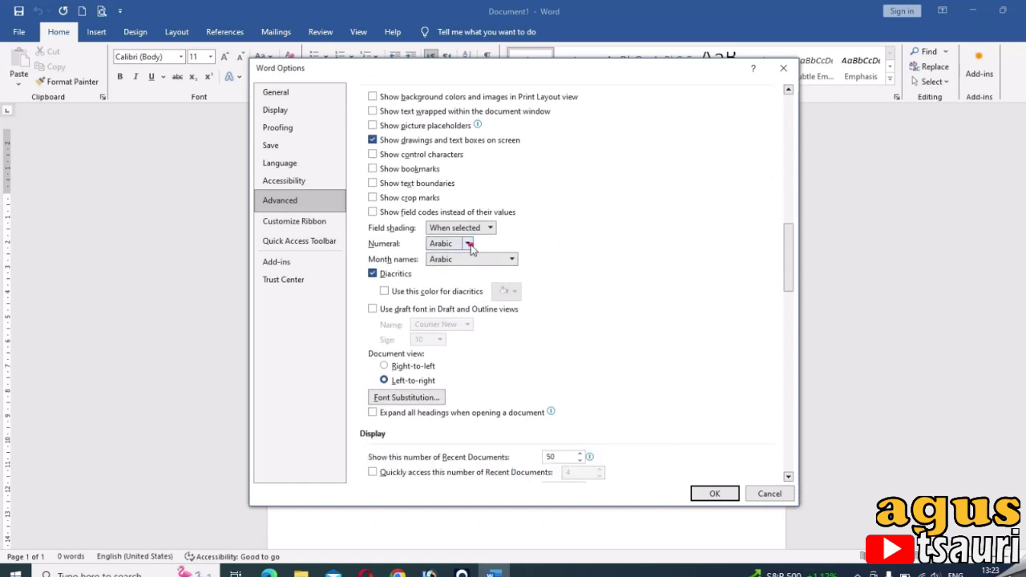
pyautogui.click(470, 245)
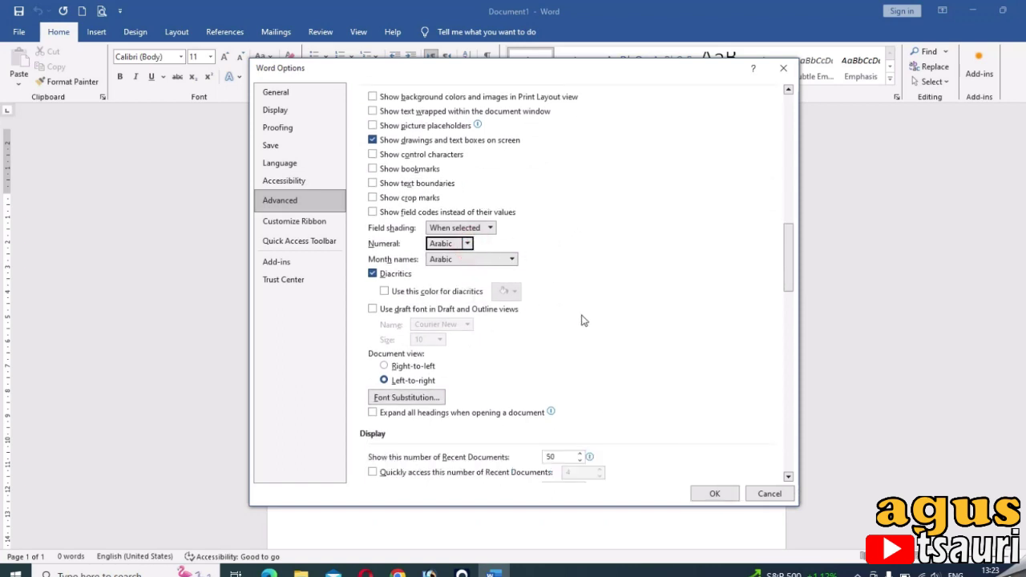
# Step: Review the available measurement units in the Display settings, keep Centimeters, and apply the options
pyautogui.scroll(-1, 583, 332)
pyautogui.scroll(-4, 584, 332)
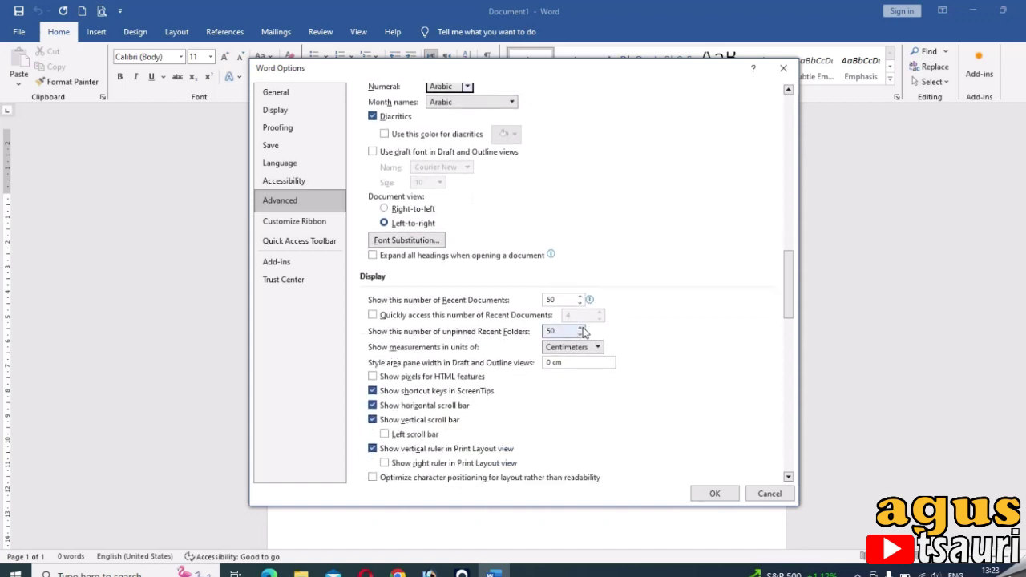
pyautogui.scroll(-2, 475, 346)
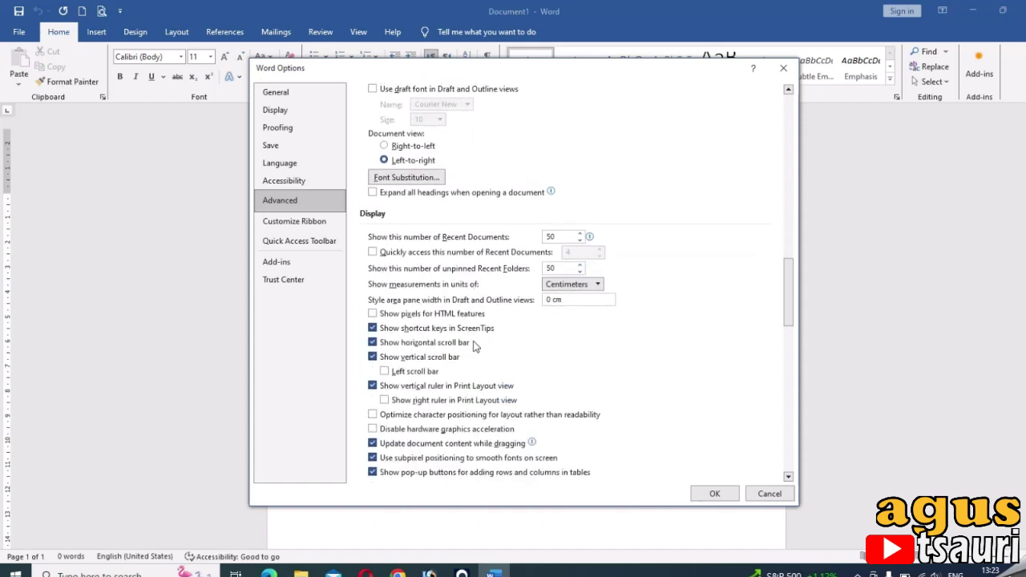
pyautogui.click(598, 285)
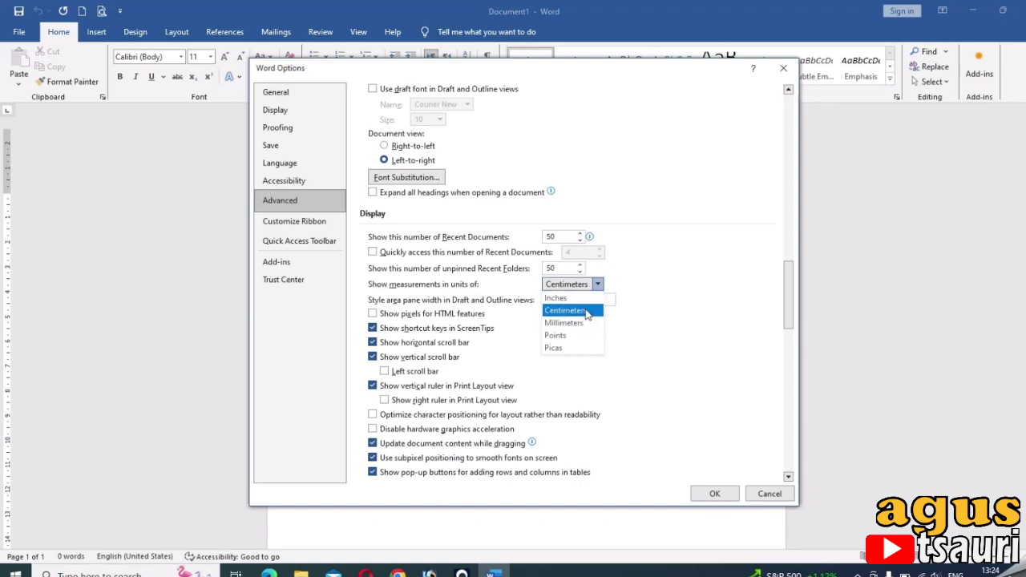
pyautogui.click(686, 288)
pyautogui.scroll(-7, 627, 331)
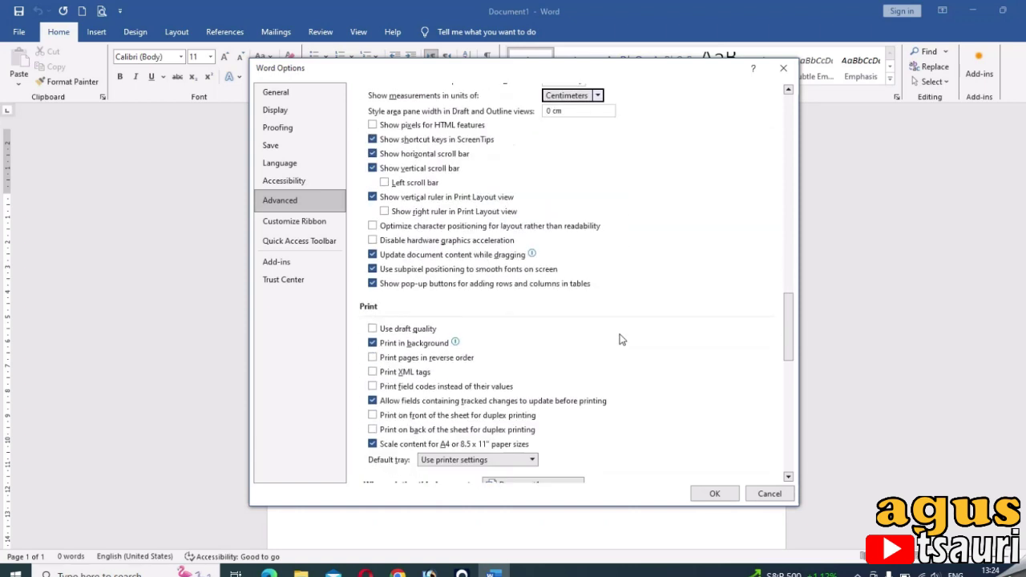
pyautogui.scroll(-9, 620, 339)
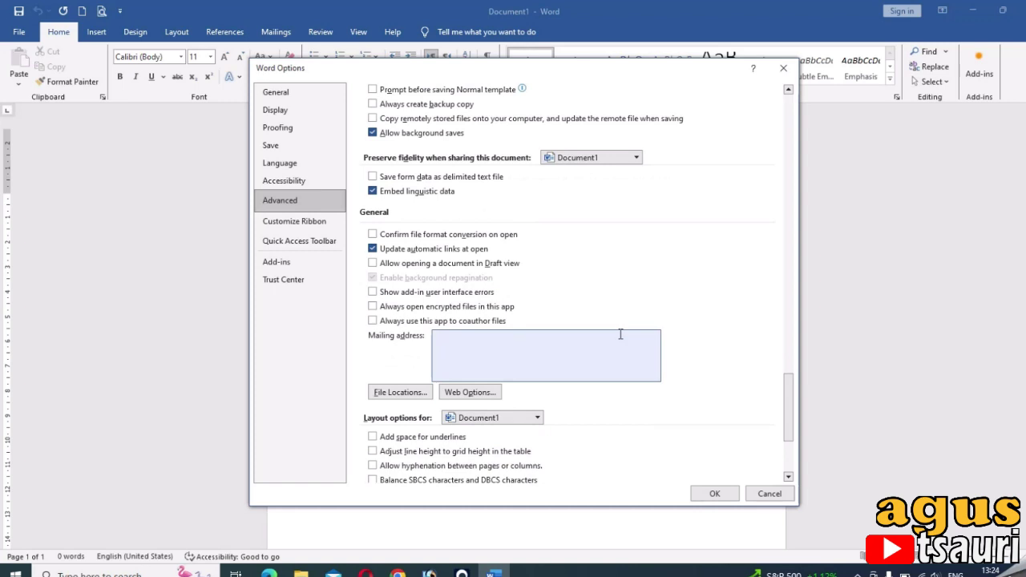
pyautogui.click(714, 494)
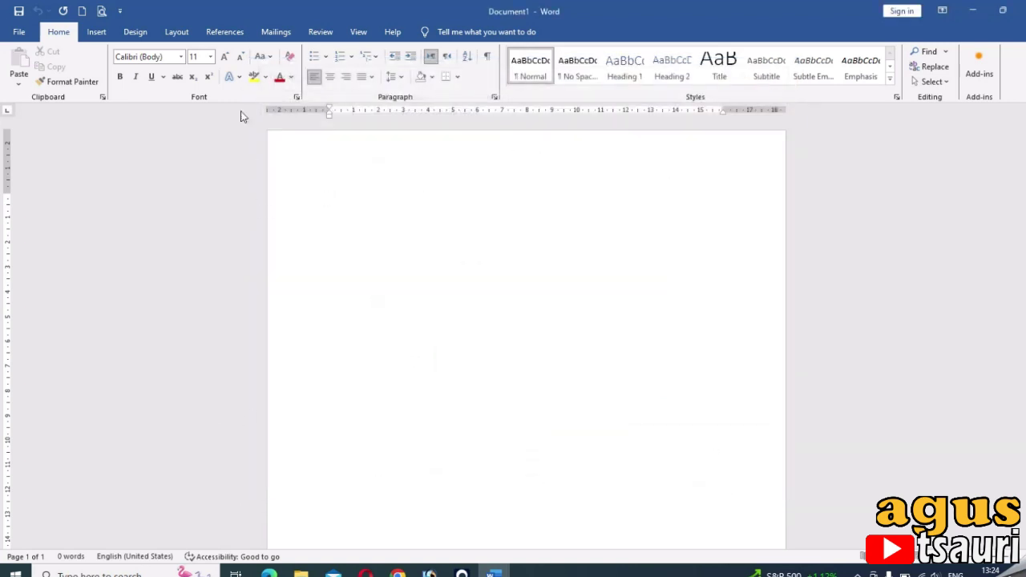
# Step: Hide the document ruler and show it again
pyautogui.click(359, 32)
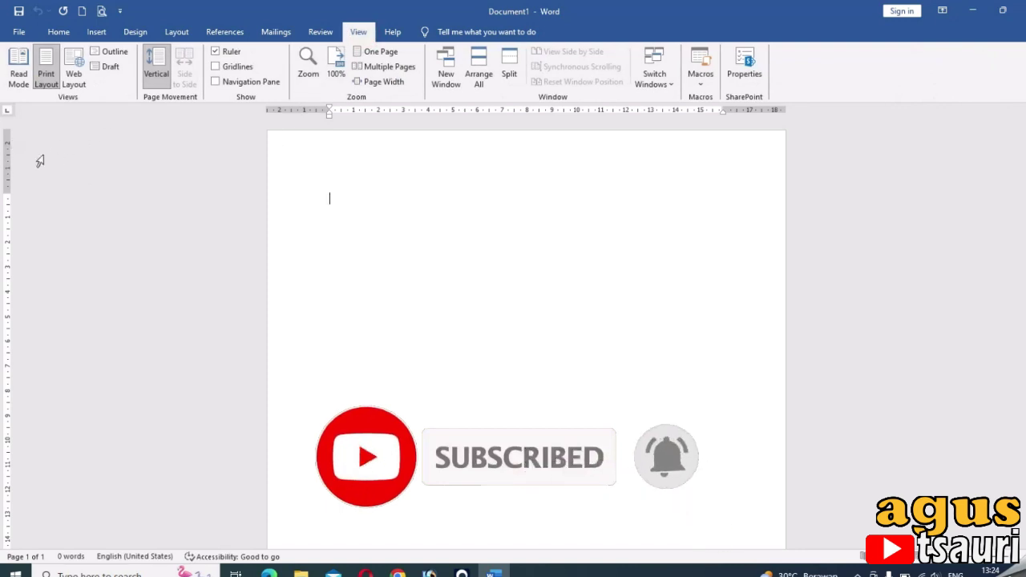
pyautogui.click(215, 53)
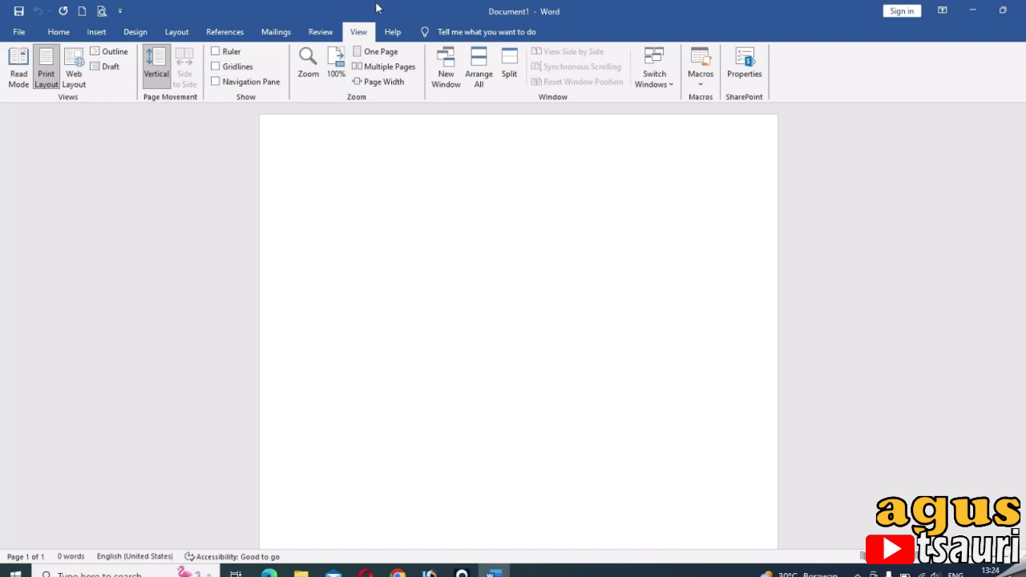
pyautogui.click(215, 52)
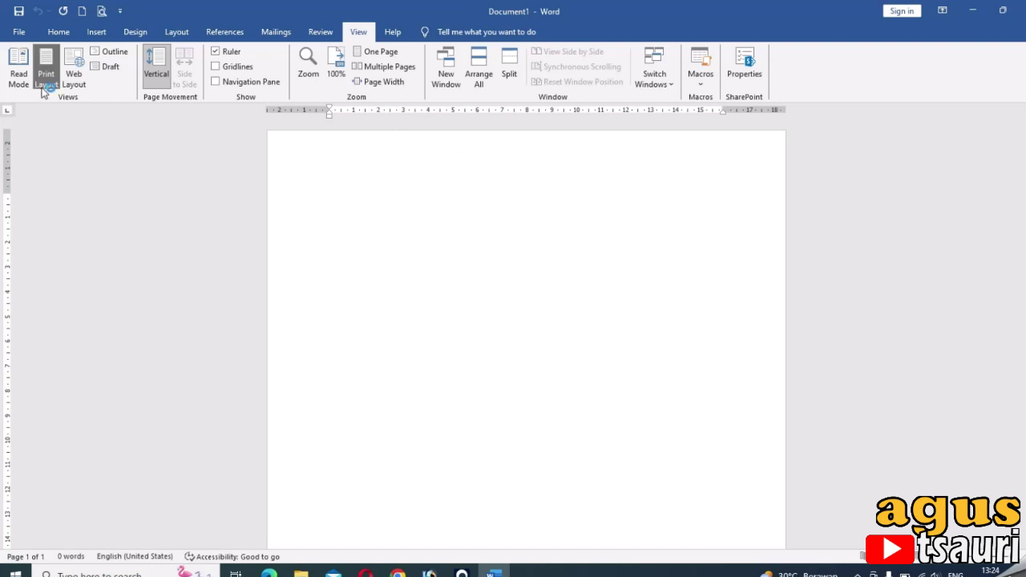
pyautogui.click(177, 34)
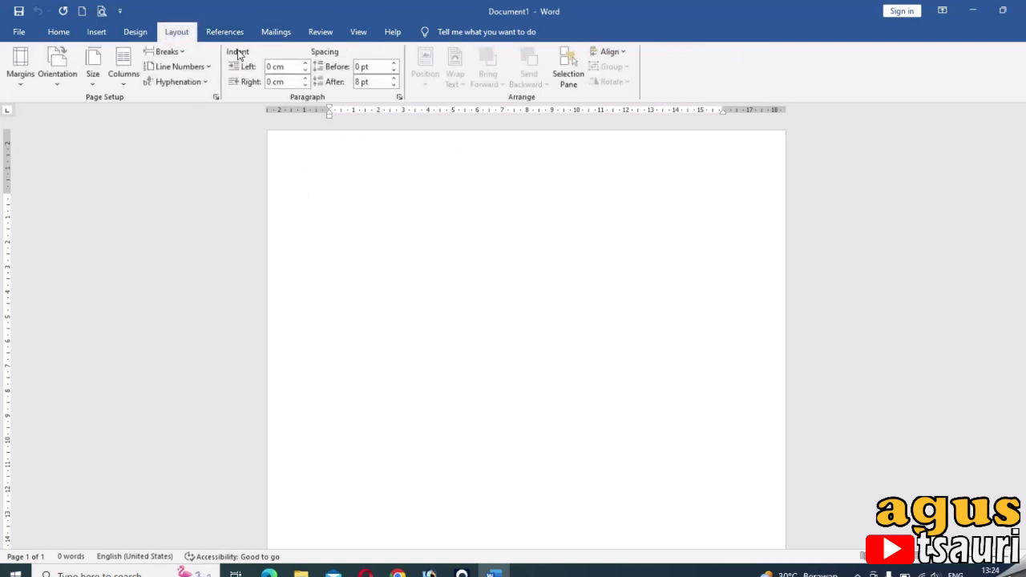
pyautogui.click(319, 34)
pyautogui.click(358, 32)
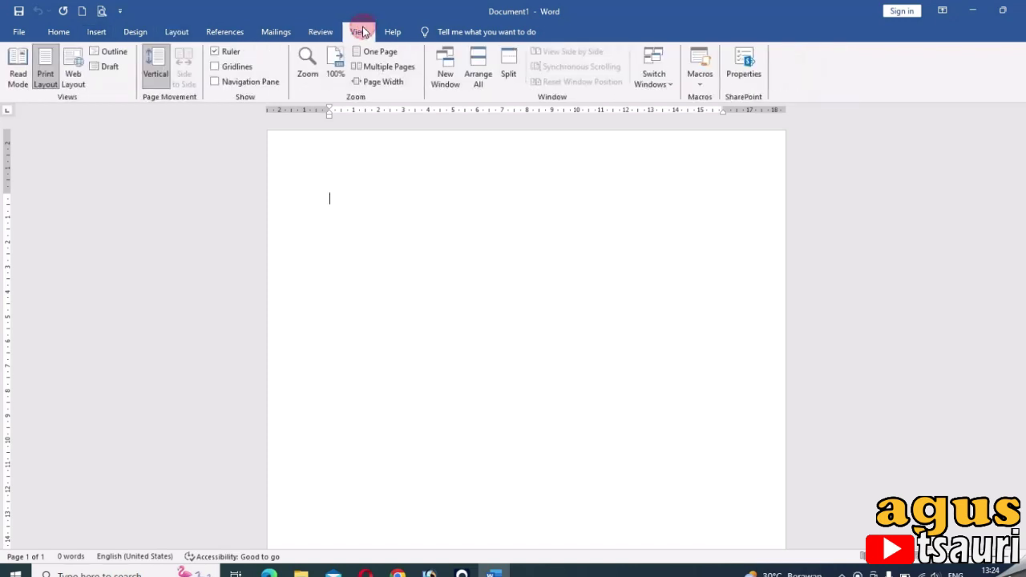
pyautogui.click(135, 32)
# Step: Set custom page margins of 2 cm for top, bottom, left and right, keeping Portrait orientation
pyautogui.click(174, 33)
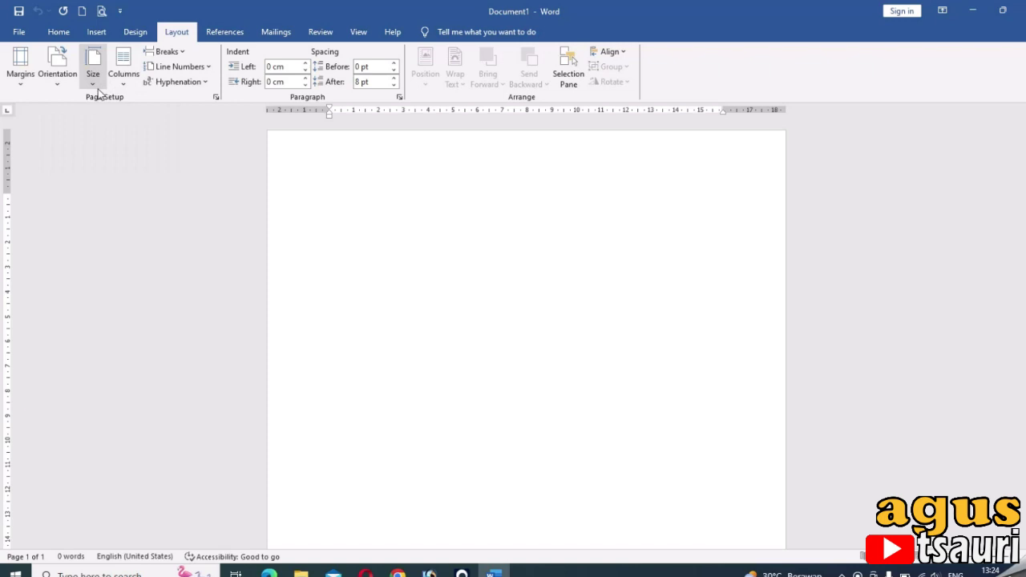
pyautogui.click(19, 83)
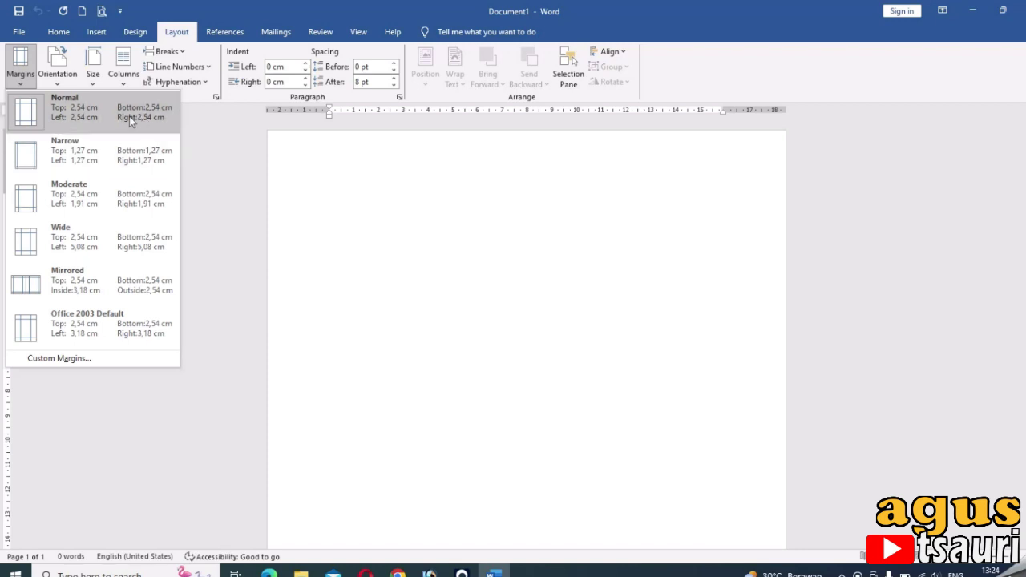
pyautogui.click(84, 359)
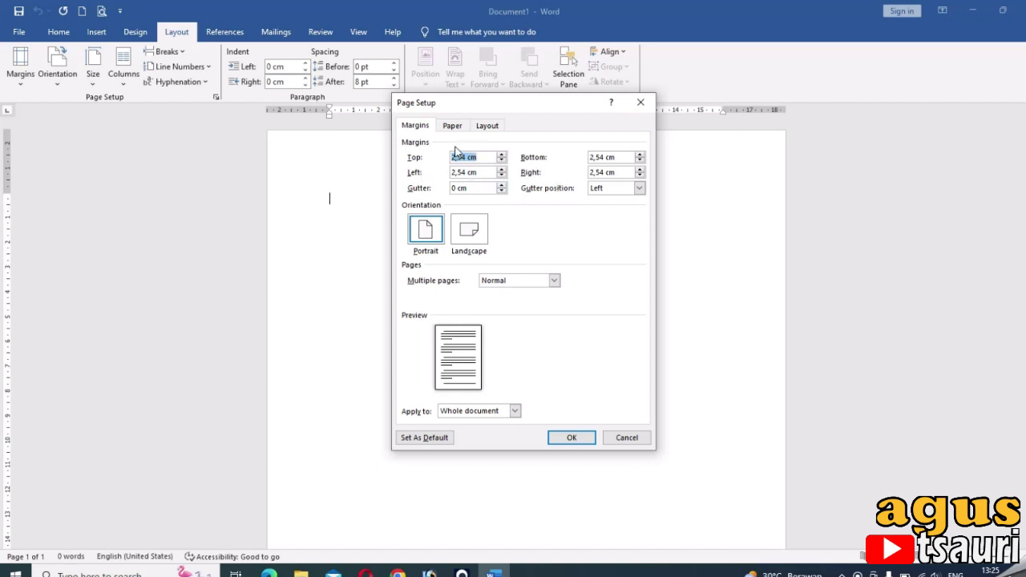
pyautogui.write('2')
pyautogui.press('Tab')
pyautogui.write('2')
pyautogui.press('Tab')
pyautogui.write('2')
pyautogui.press('Tab')
pyautogui.write('2')
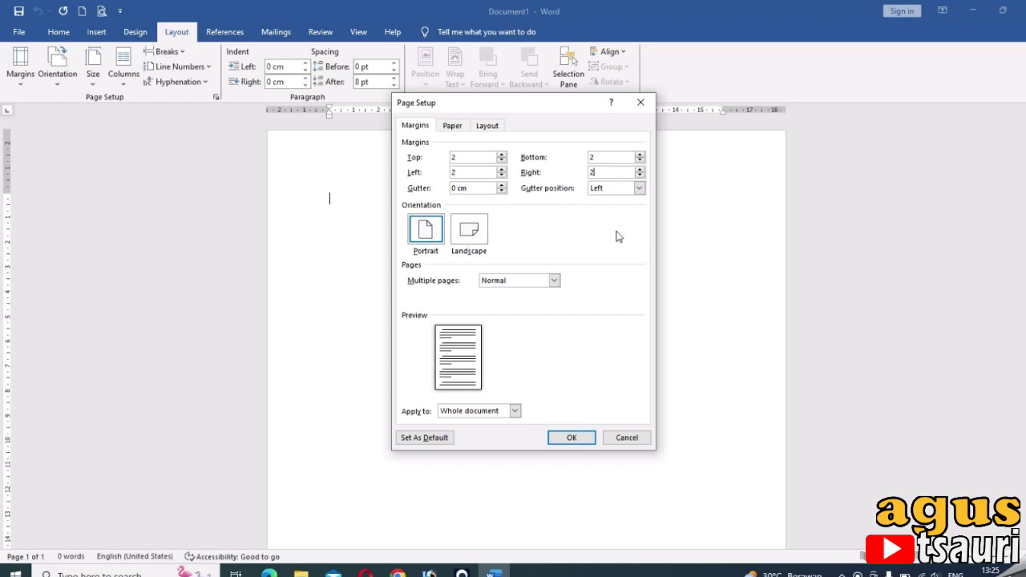
pyautogui.click(473, 230)
pyautogui.click(426, 230)
# Step: Choose Custom size as the paper size and set the paper height to 33 cm
pyautogui.click(452, 125)
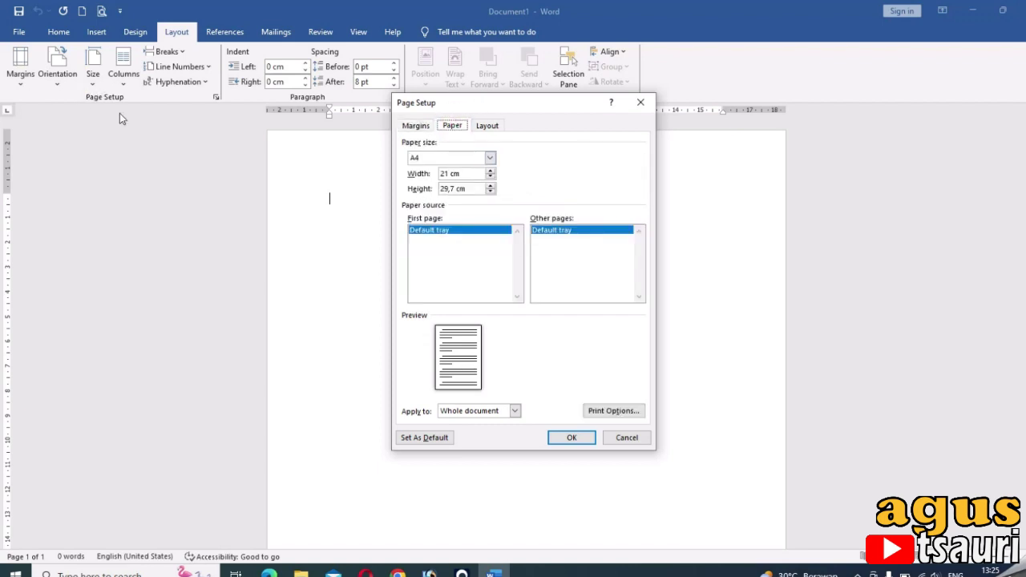
pyautogui.click(490, 158)
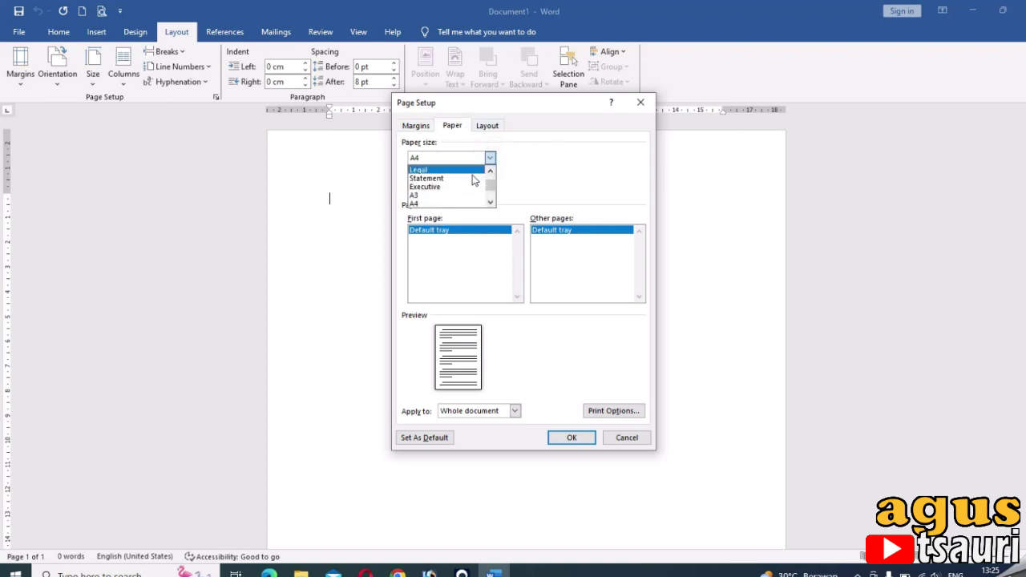
pyautogui.scroll(-2, 433, 204)
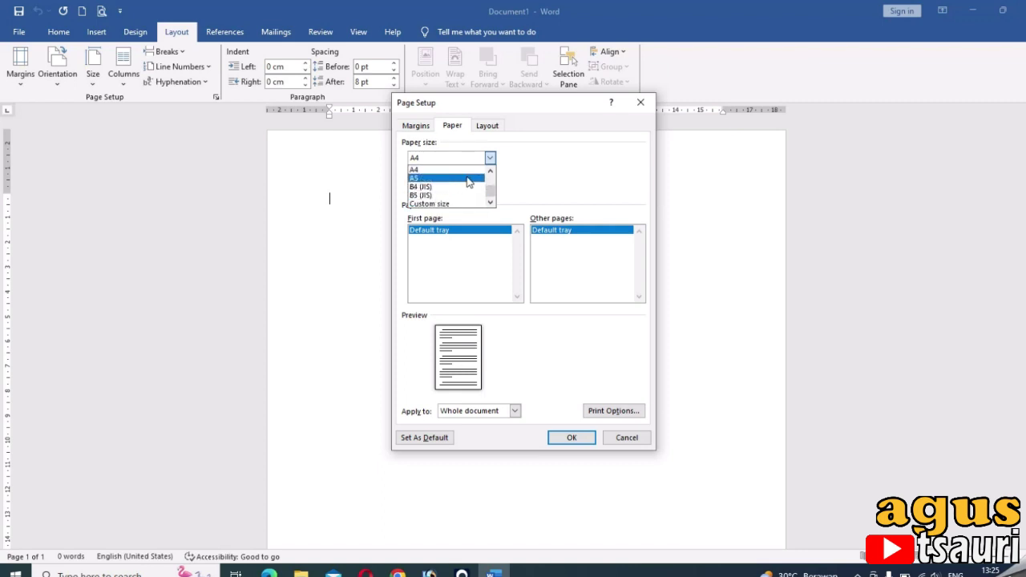
pyautogui.click(445, 205)
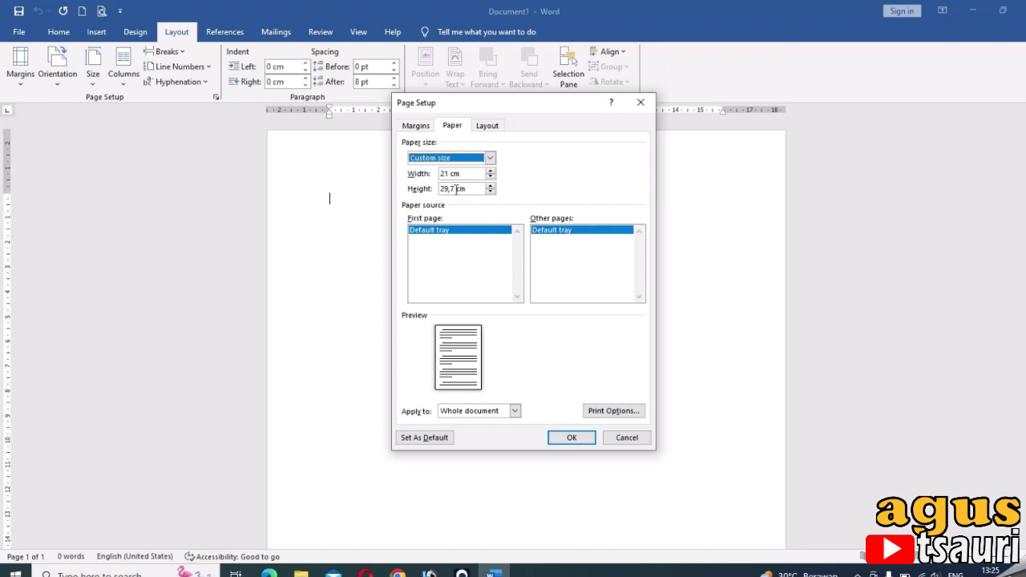
pyautogui.moveTo(453, 189); pyautogui.dragTo(434, 193)
pyautogui.moveTo(455, 192); pyautogui.dragTo(419, 197)
pyautogui.write('33')
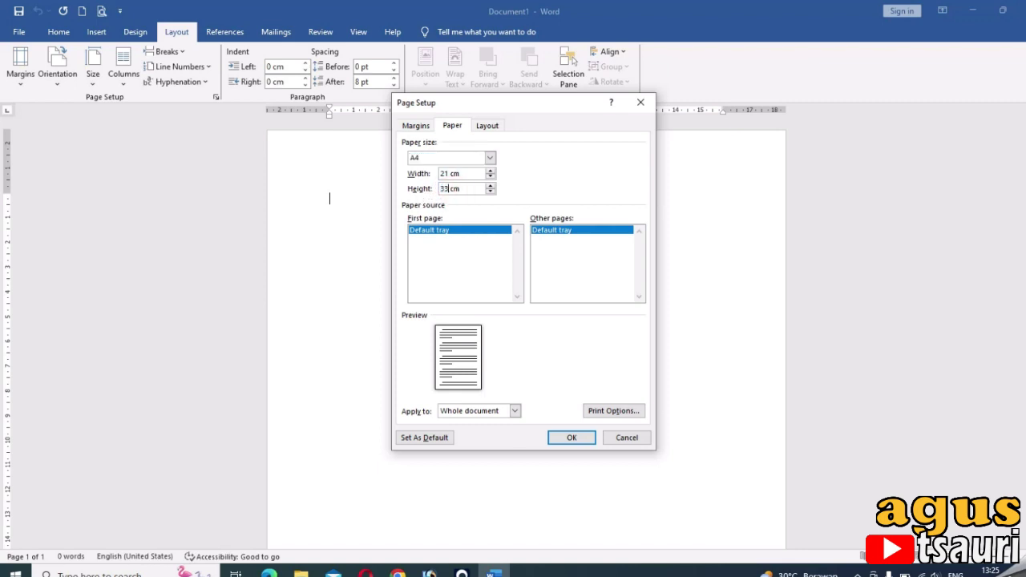
# Step: Set the custom paper width to 21,5 cm and apply the page setup to the whole document
pyautogui.click(448, 178)
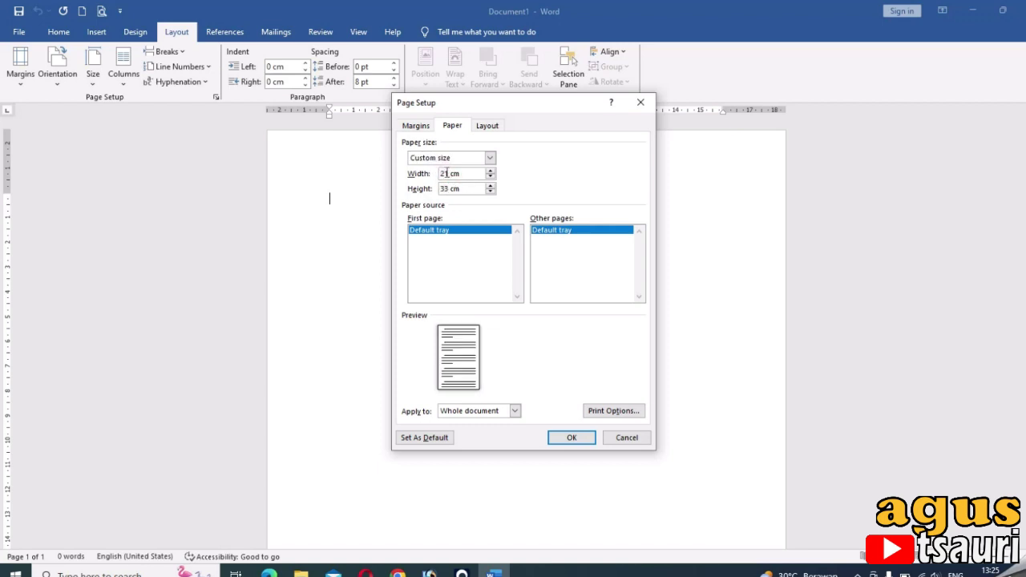
pyautogui.click(449, 173)
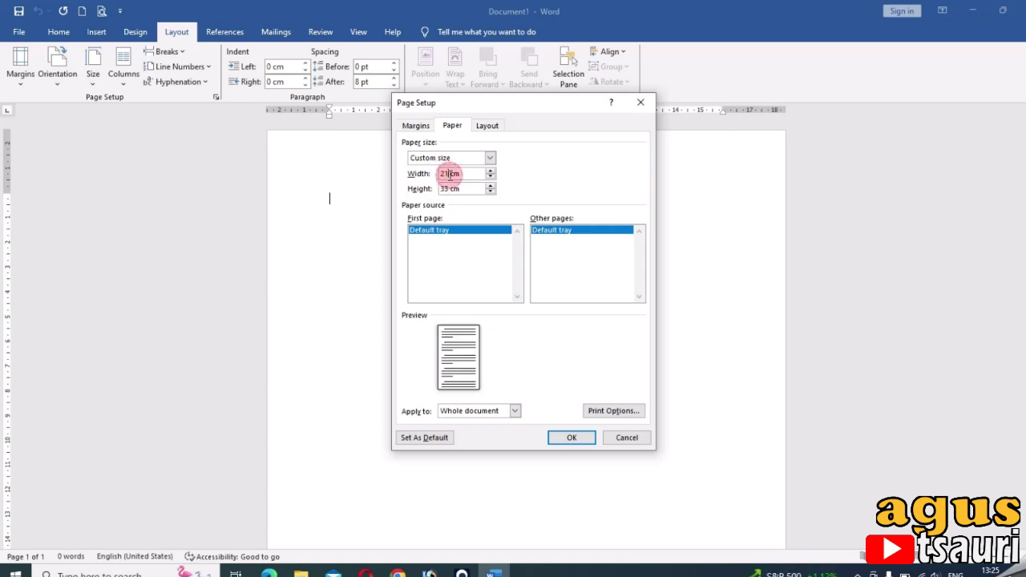
pyautogui.click(491, 171)
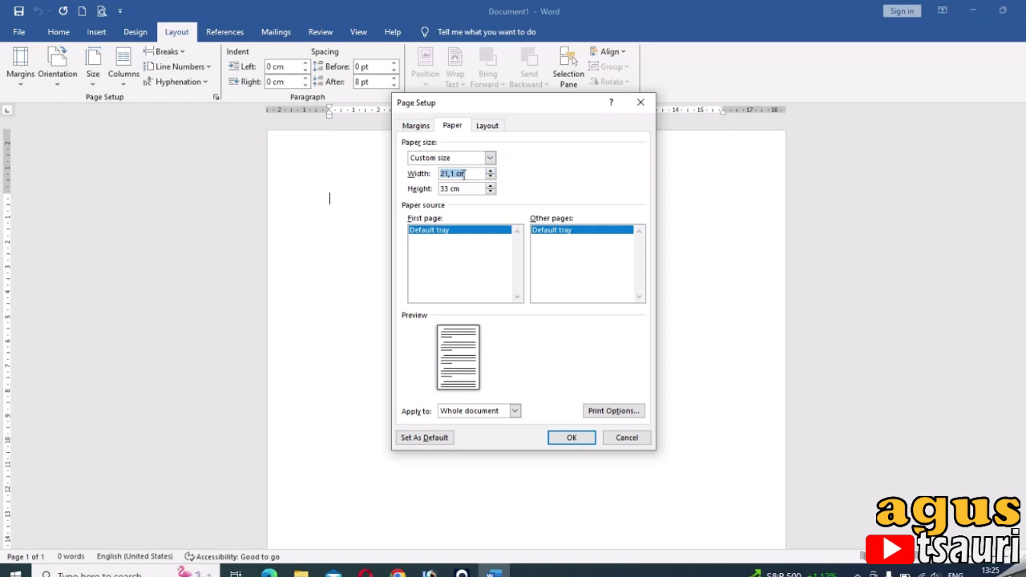
pyautogui.click(454, 173)
pyautogui.click(453, 175)
pyautogui.press('BackSpace')
pyautogui.write('9')
pyautogui.press('BackSpace')
pyautogui.write('5')
pyautogui.click(574, 438)
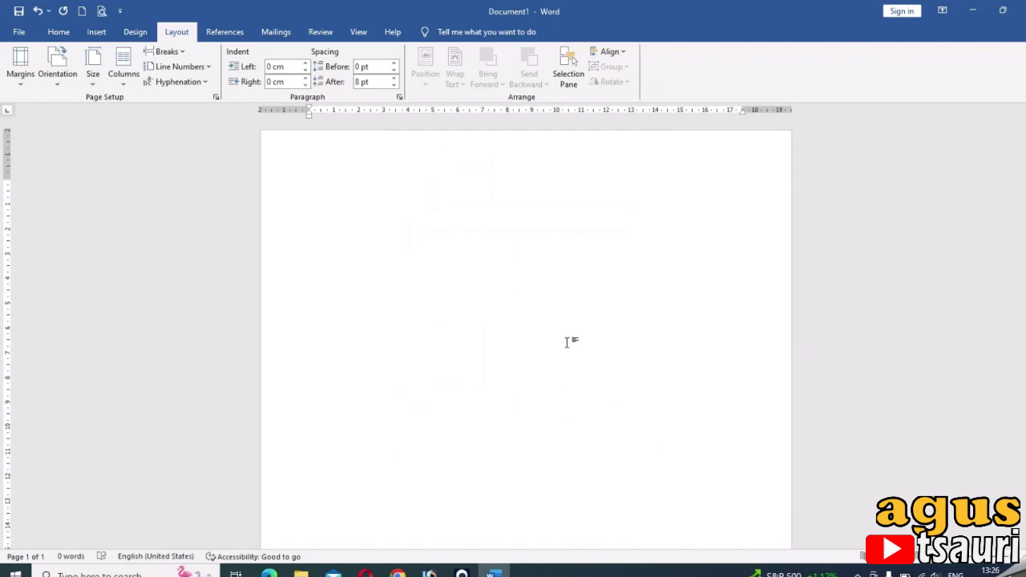